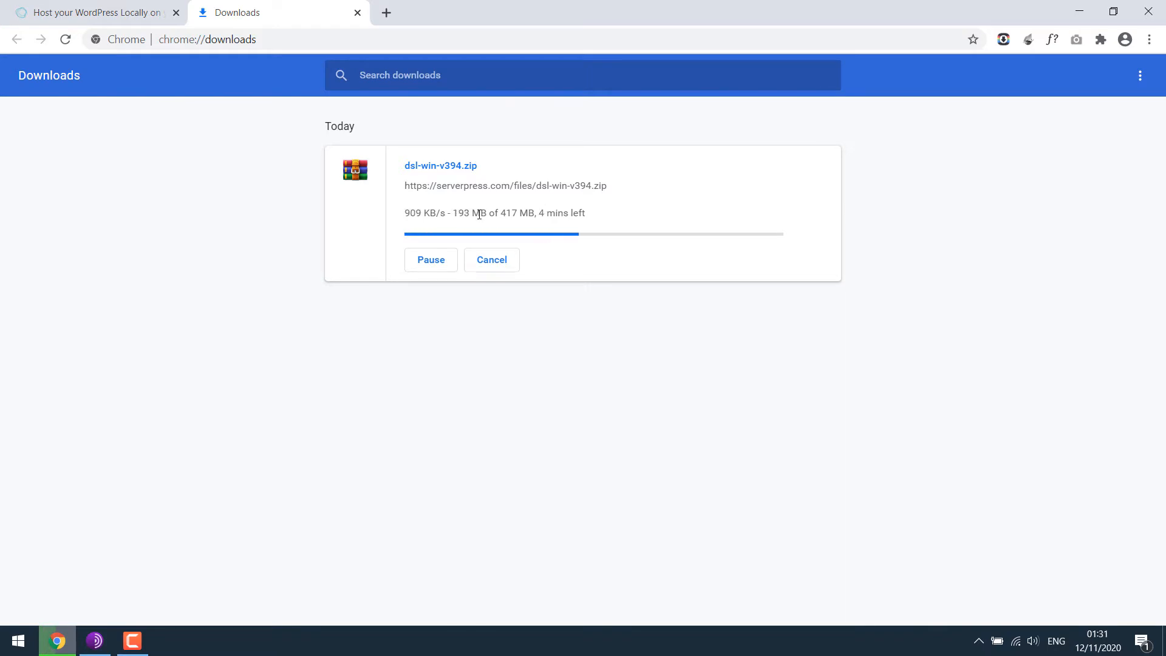
Run Install DSL v394.exe from inside the dsl-win-v394.zip archive in WinRAR
click(437, 222)
double_click(168, 192)
double_click(111, 388)
drag(346, 254, 514, 138)
double_click(292, 286)
drag(685, 365, 648, 336)
Accept the licence and start installing DesktopServer, closing File Explorer and the browser meanwhile
click(766, 398)
click(773, 401)
click(761, 398)
click(1146, 8)
click(897, 4)
click(1149, 12)
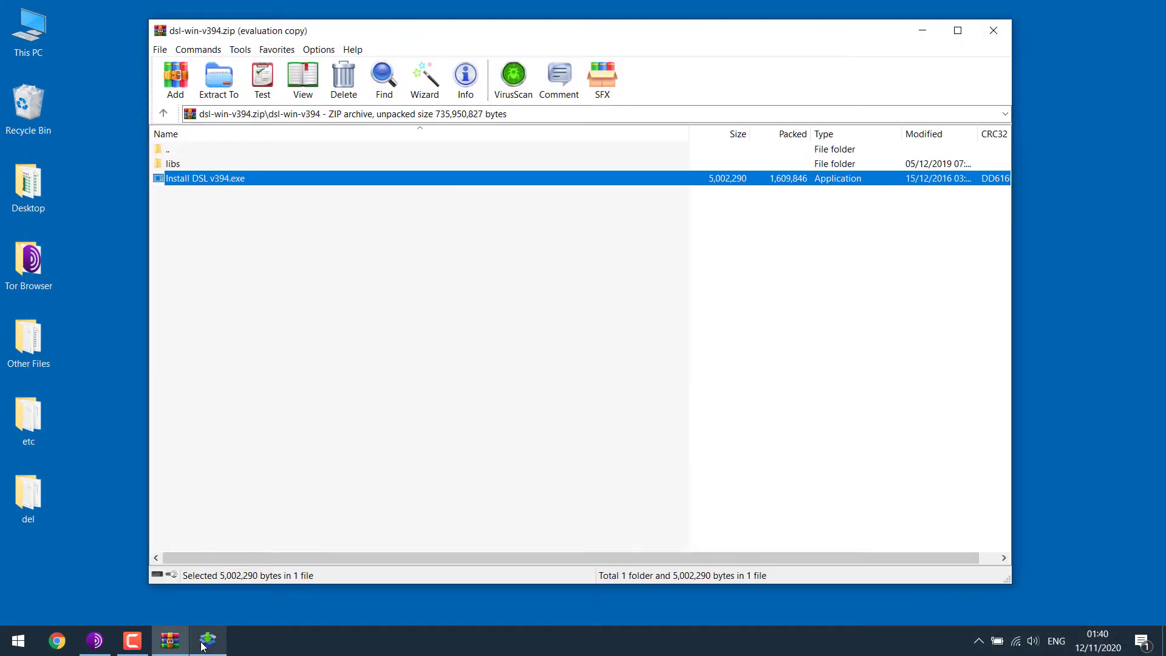
Finish the DesktopServer installation and dismiss the completion and run prompts
click(208, 640)
click(578, 347)
click(765, 396)
click(641, 380)
Launch DesktopServer, start its web and database services and allow them through the Windows firewall
click(1005, 32)
click(19, 582)
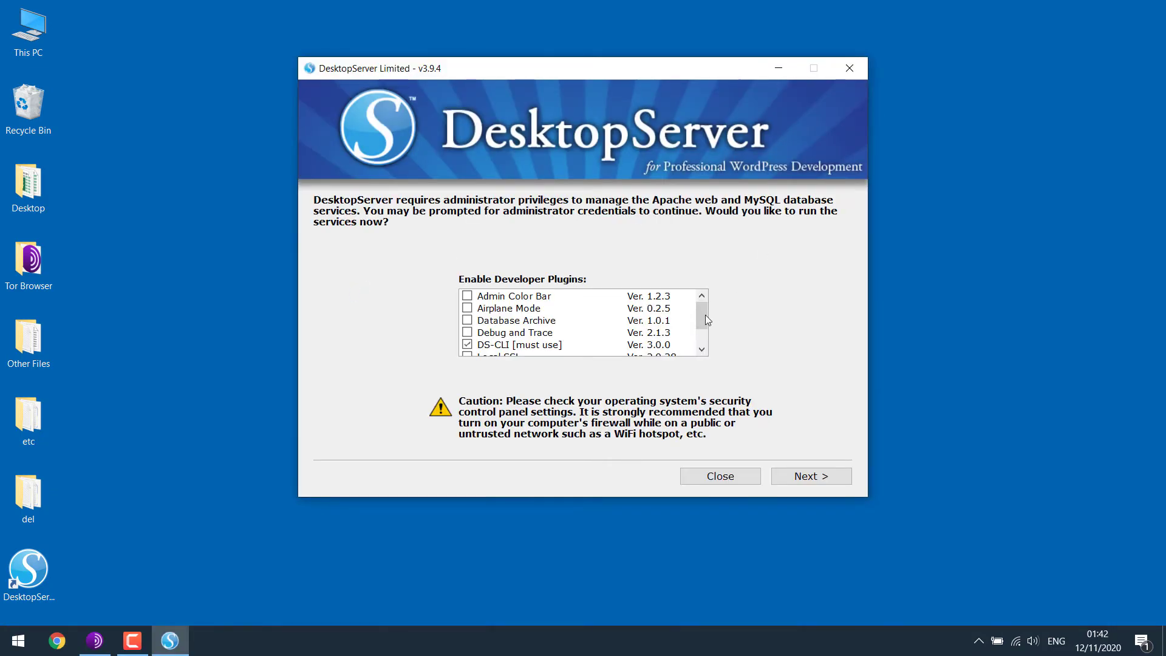
drag(706, 315, 705, 347)
click(806, 476)
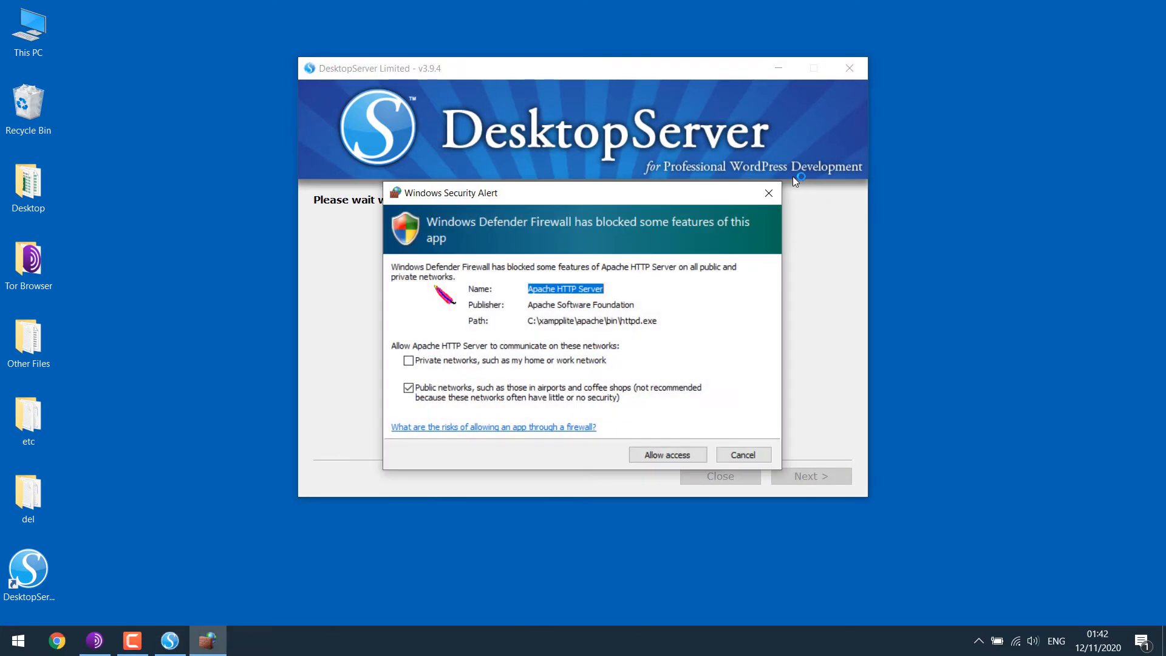
key(Return)
key(Return)
click(817, 480)
click(819, 483)
drag(624, 300, 637, 302)
text(heyletslearnsomething)
drag(658, 362, 463, 349)
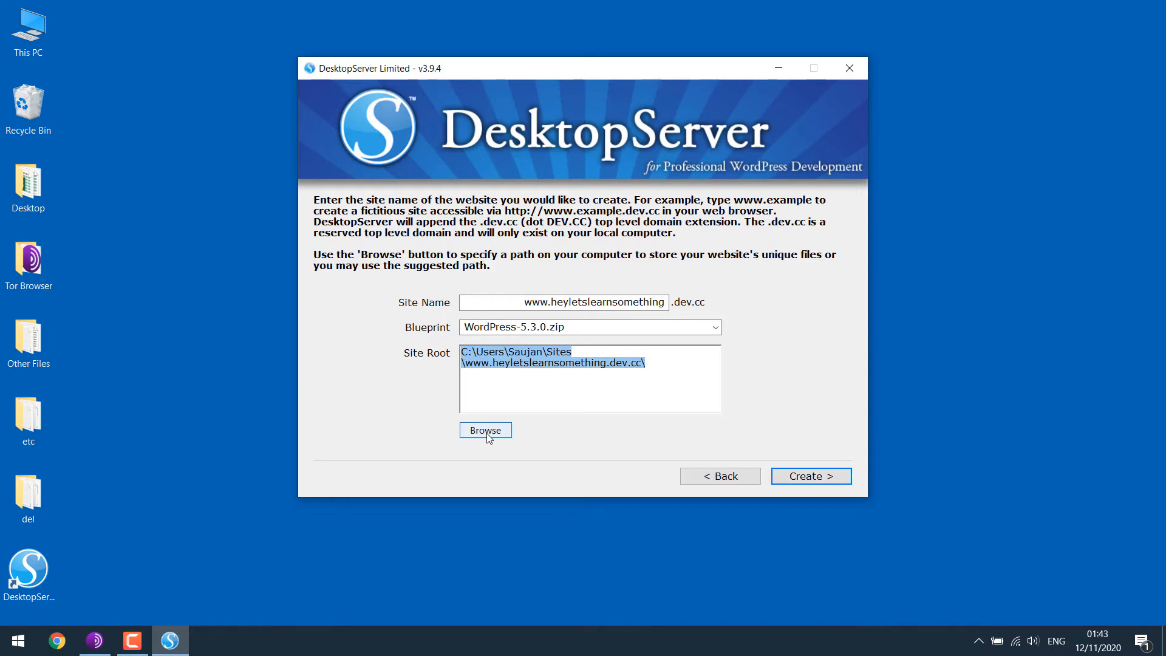
Create a new desktop folder named heyletslearnsomething for the site
right_click(154, 120)
click(340, 293)
text(heyletslearnsomething)
key(Return)
Set the site root to the desktop heyletslearnsomething folder and create the site
click(485, 430)
click(360, 215)
click(685, 201)
click(754, 419)
click(811, 476)
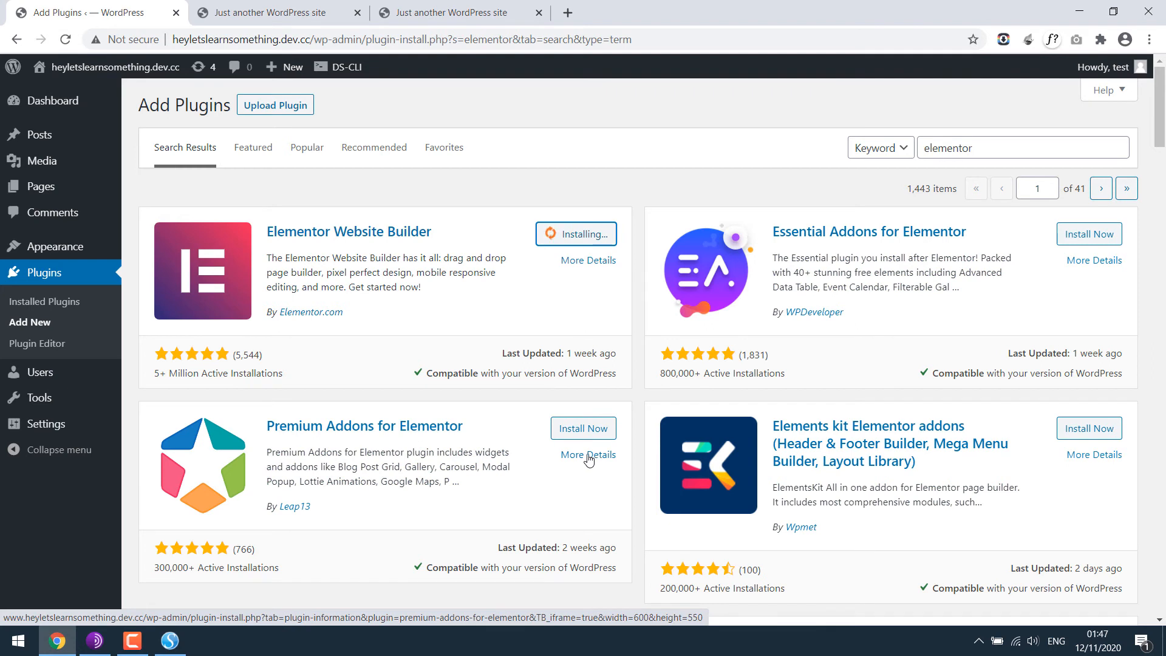
Activate the Elementor plugin and add an Image widget to the page in its editor
click(589, 234)
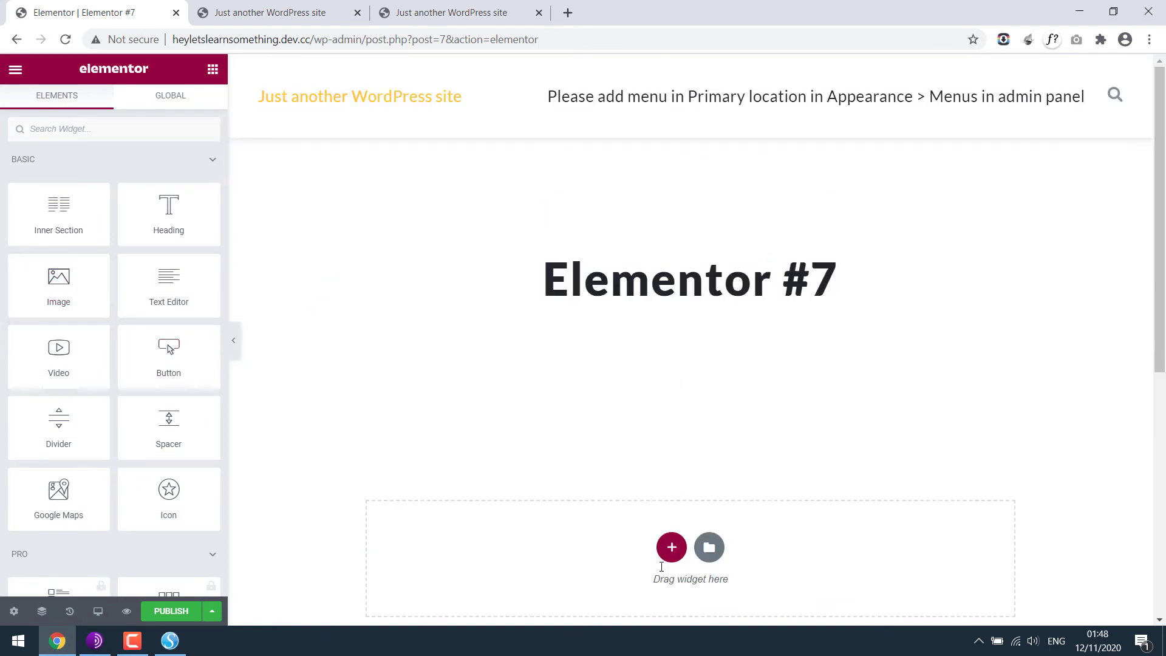
drag(59, 287, 691, 473)
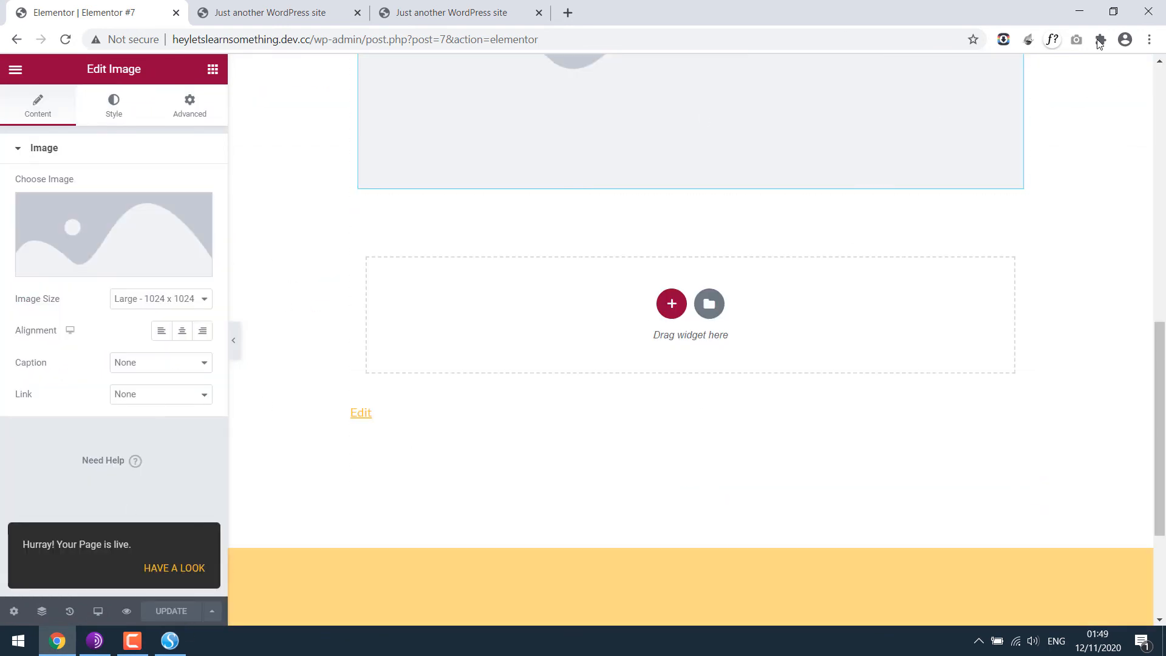
Minimise Chrome and close the DesktopServer window
click(1079, 11)
click(816, 480)
click(741, 475)
Browse into the site's wp-content/plugins folder and locate the elementor folder
double_click(217, 173)
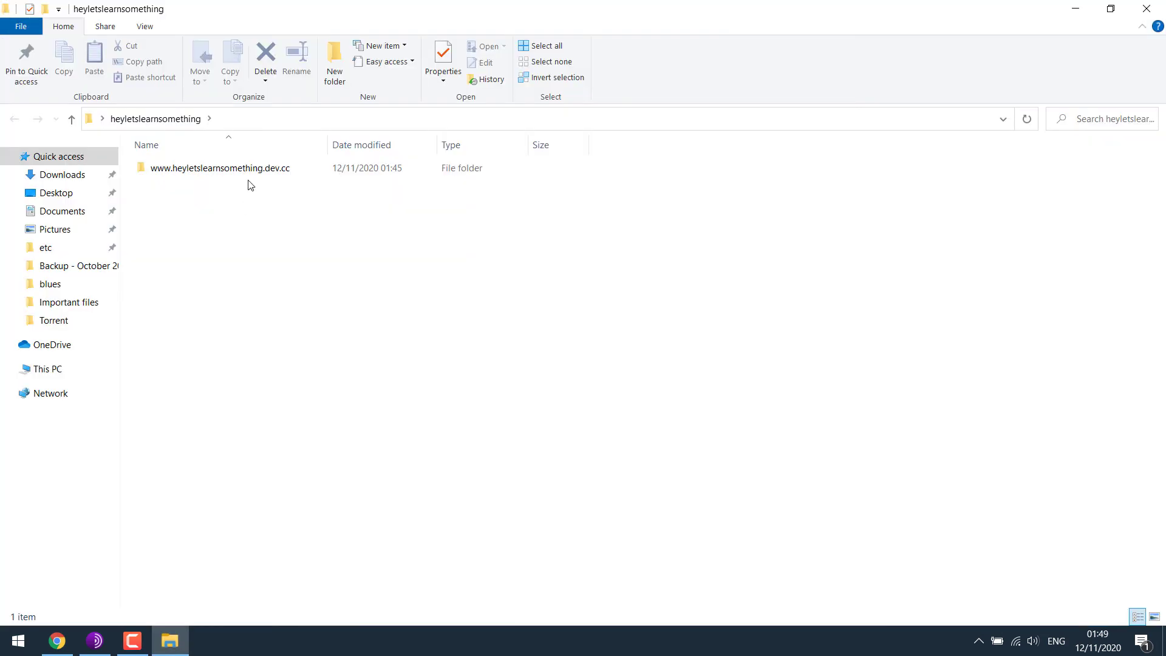
double_click(248, 170)
double_click(182, 185)
double_click(164, 167)
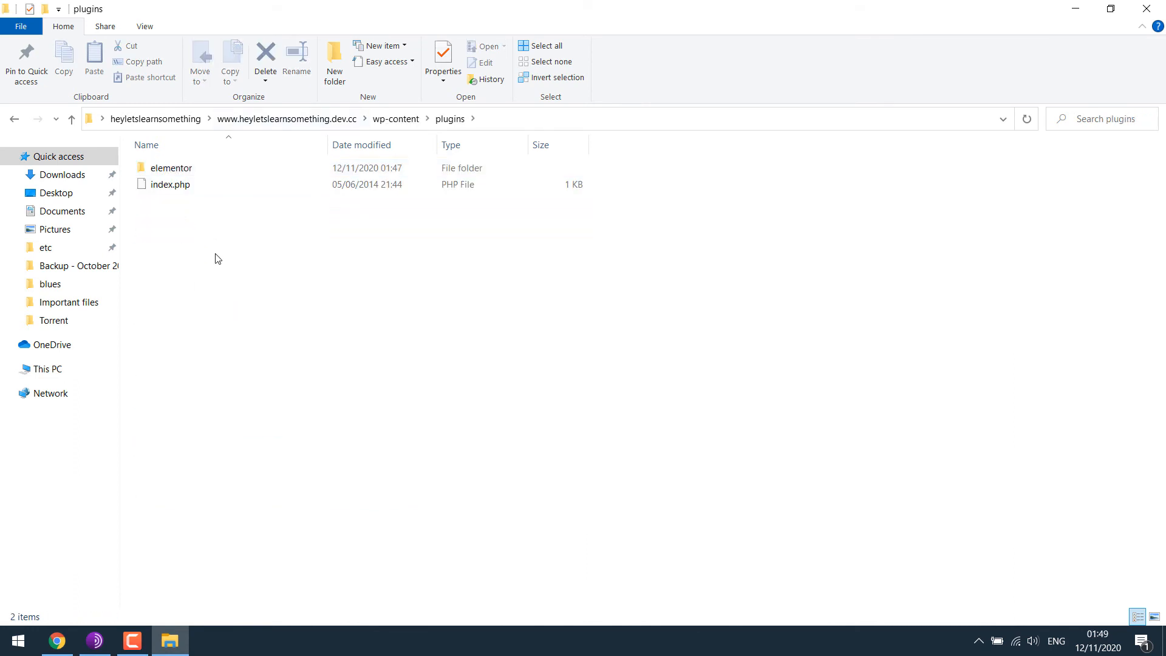
click(167, 173)
Go back to wp-content and open the themes folder
click(13, 120)
double_click(164, 184)
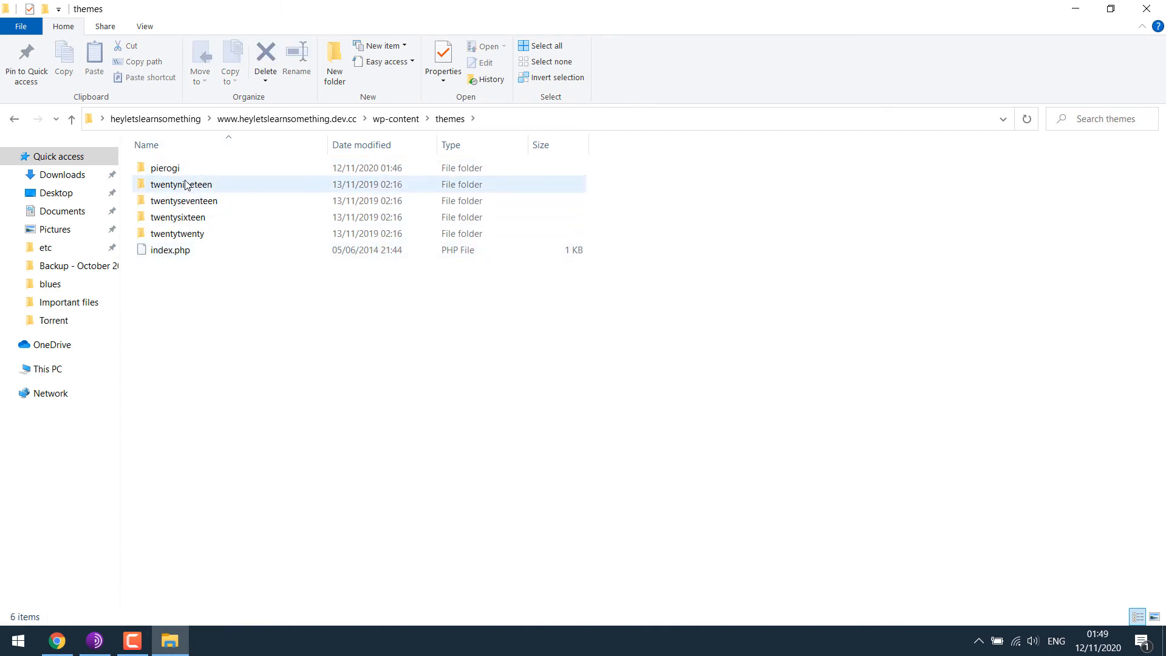